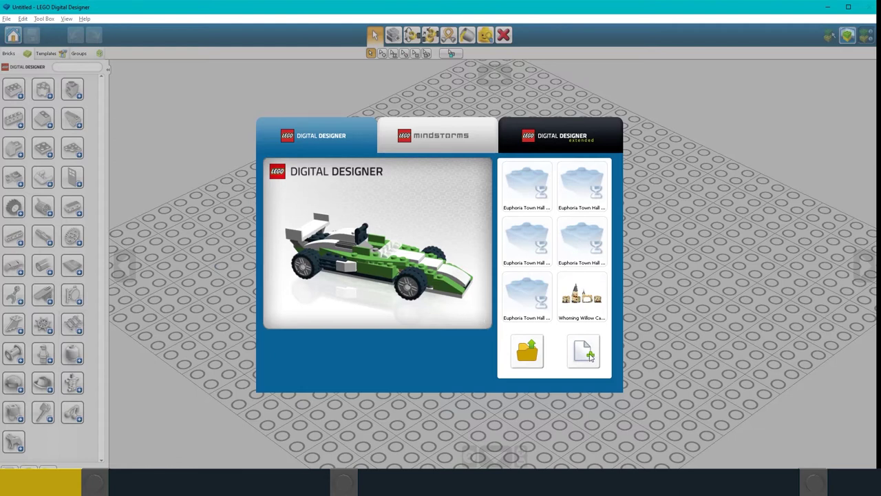
Start a new empty model and open the first brick category in the palette.
{"action": "left_click", "coordinate": [590, 356]}
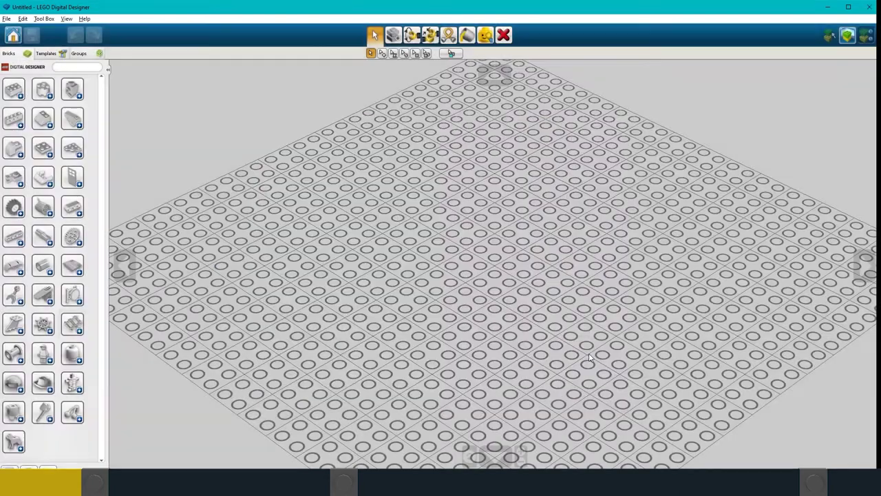
{"action": "left_click", "coordinate": [19, 96]}
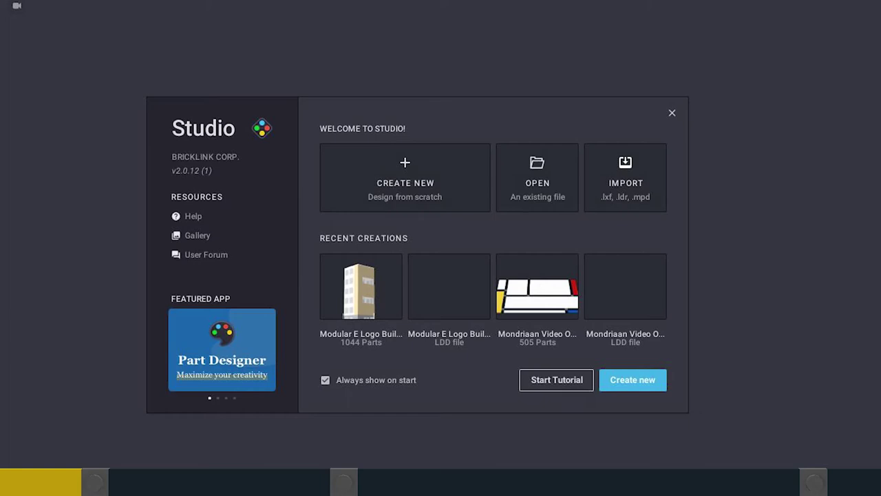
Place a Bright Green 32607 leaf plant plate on the baseplate's top-left corner.
{"action": "key", "text": "Return"}
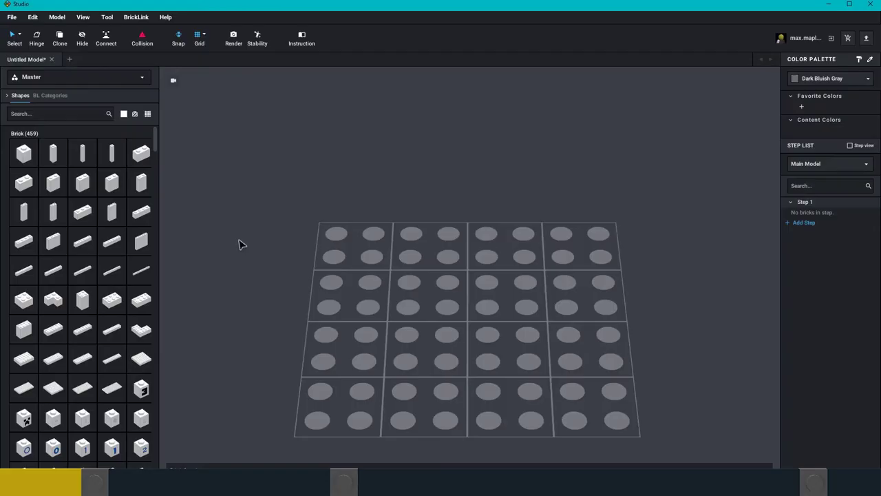
{"action": "left_click", "coordinate": [20, 114]}
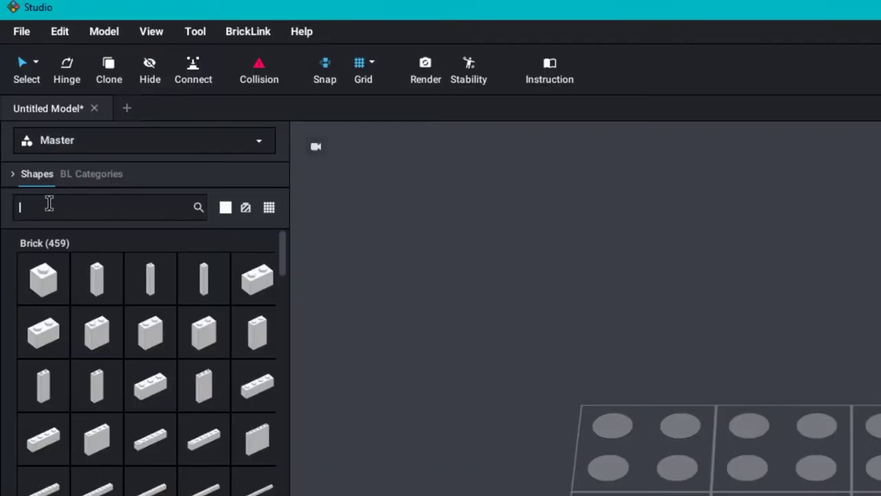
{"action": "type", "text": "32607"}
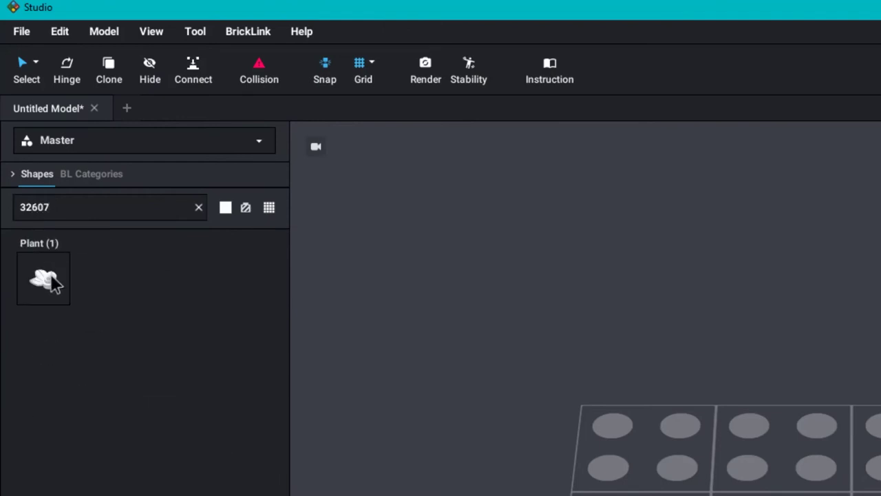
{"action": "left_click_drag", "start_coordinate": [57, 284], "coordinate": [157, 331]}
{"action": "left_click_drag", "start_coordinate": [86, 180], "coordinate": [337, 249]}
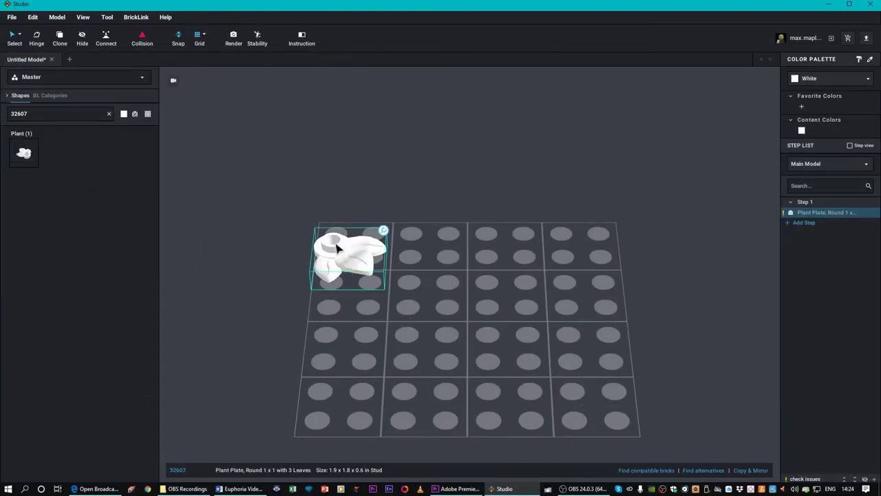
{"action": "left_click", "coordinate": [868, 80]}
{"action": "left_click", "coordinate": [840, 110]}
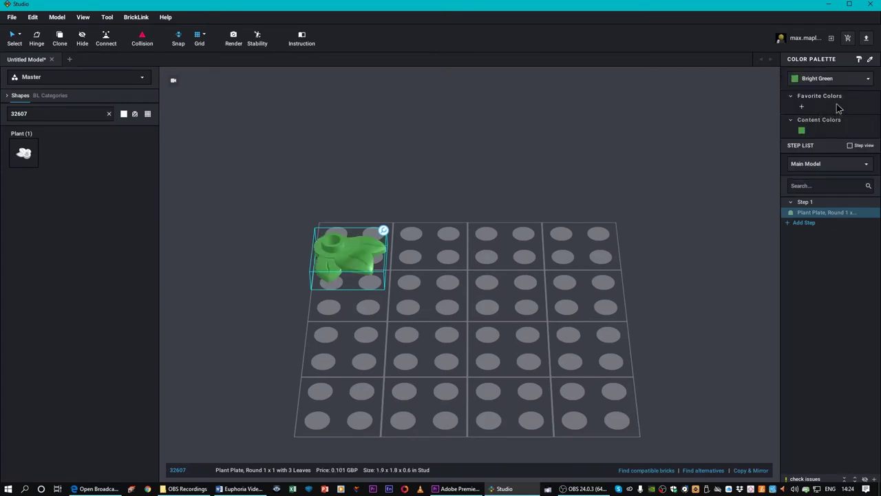
Search for part 35563 and drag it into the model.
{"action": "left_click", "coordinate": [108, 114]}
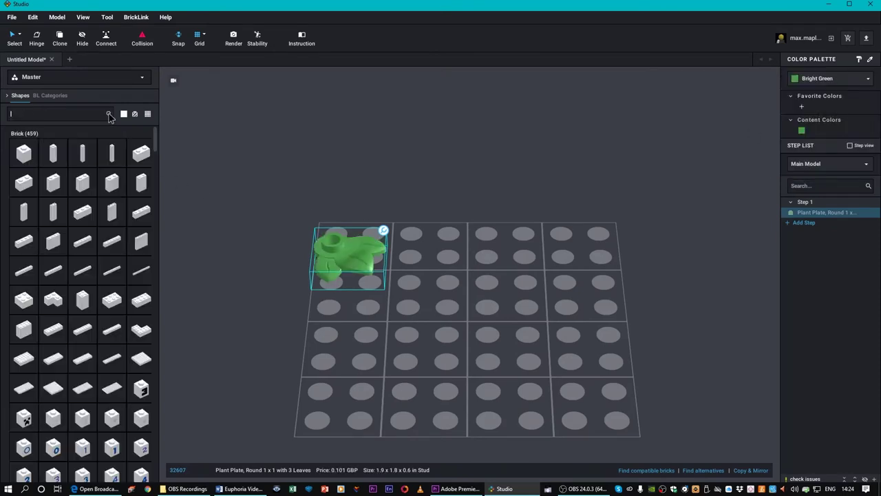
{"action": "type", "text": "35563"}
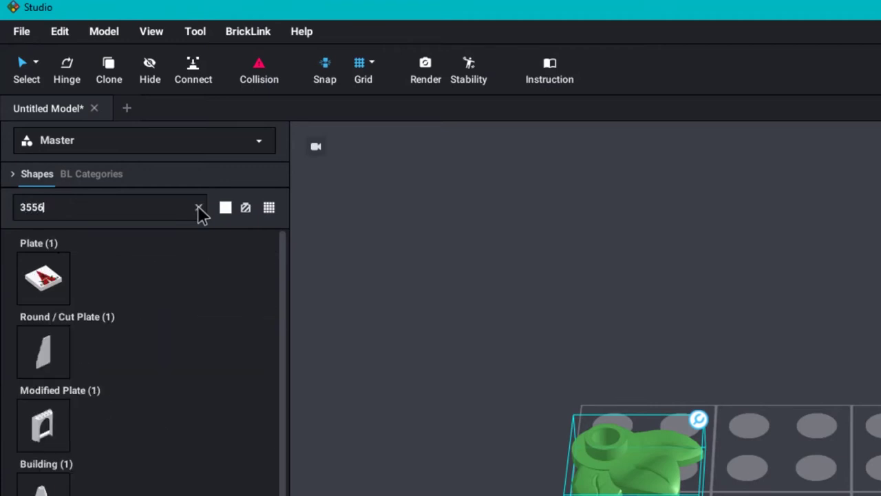
{"action": "left_click_drag", "start_coordinate": [60, 287], "coordinate": [880, 486]}
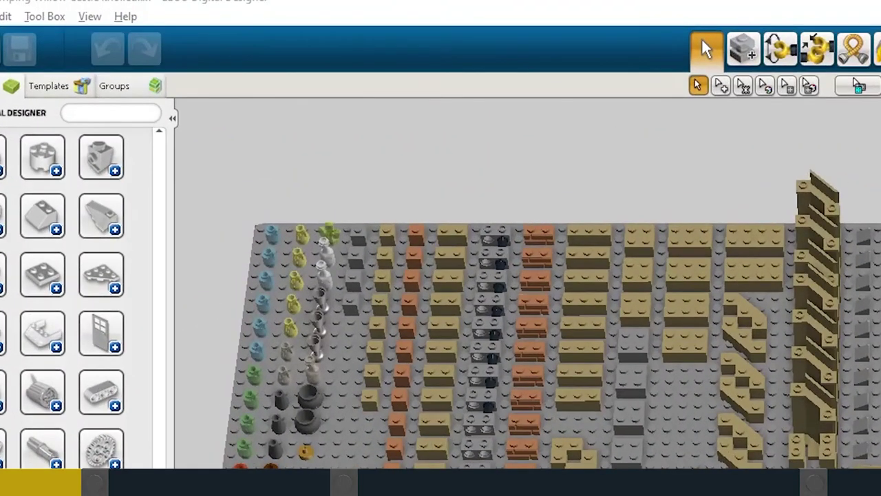
Switch the view to the LDD Extended theme.
{"action": "left_click", "coordinate": [85, 14]}
{"action": "mouse_move", "coordinate": [206, 104]}
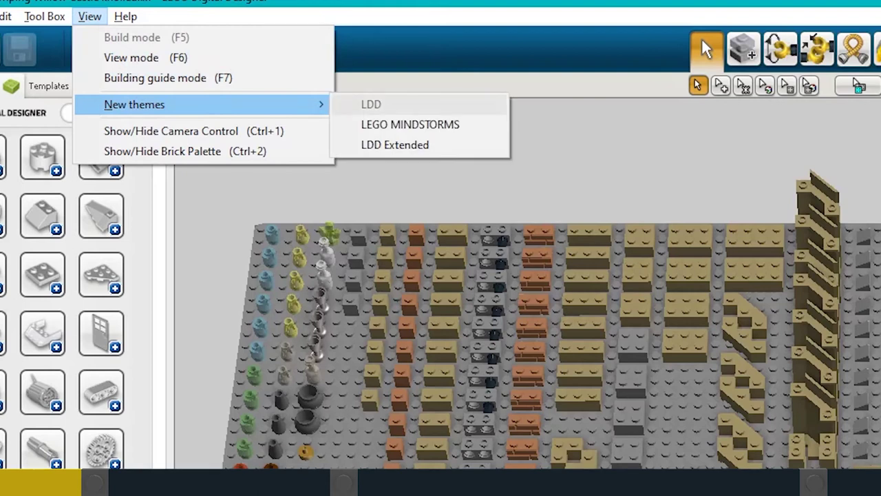
{"action": "left_click", "coordinate": [413, 144]}
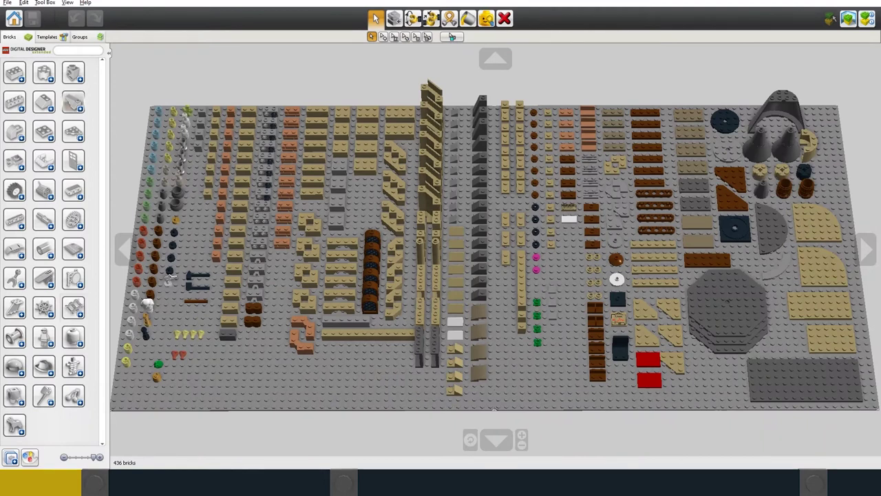
Place a red 2x2 brick on the baseplate and select it.
{"action": "left_click", "coordinate": [15, 72]}
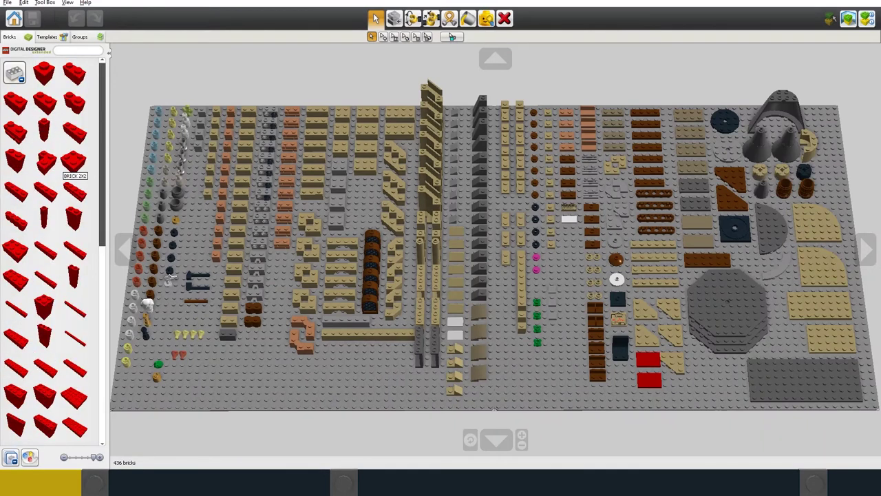
{"action": "left_click", "coordinate": [74, 161]}
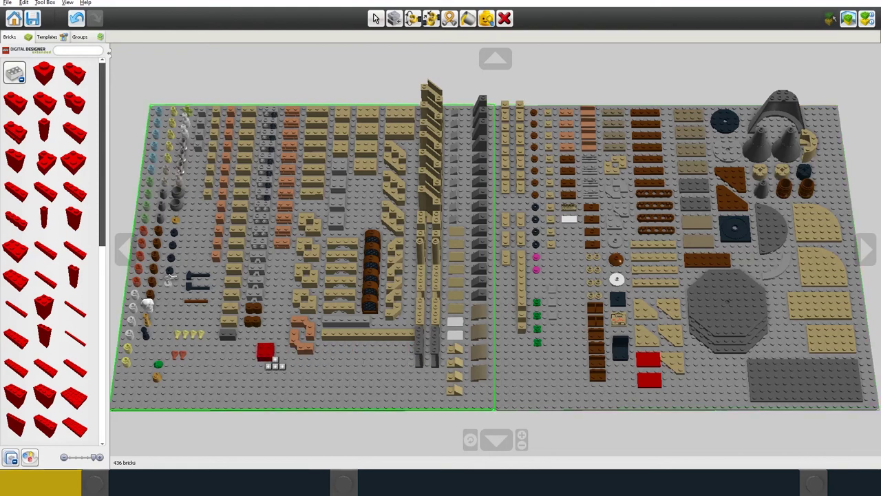
{"action": "left_click", "coordinate": [281, 353]}
{"action": "left_click", "coordinate": [274, 344]}
Choose the Paint tool and pick a new colour from the full palette.
{"action": "left_click", "coordinate": [467, 18]}
{"action": "left_click", "coordinate": [383, 37]}
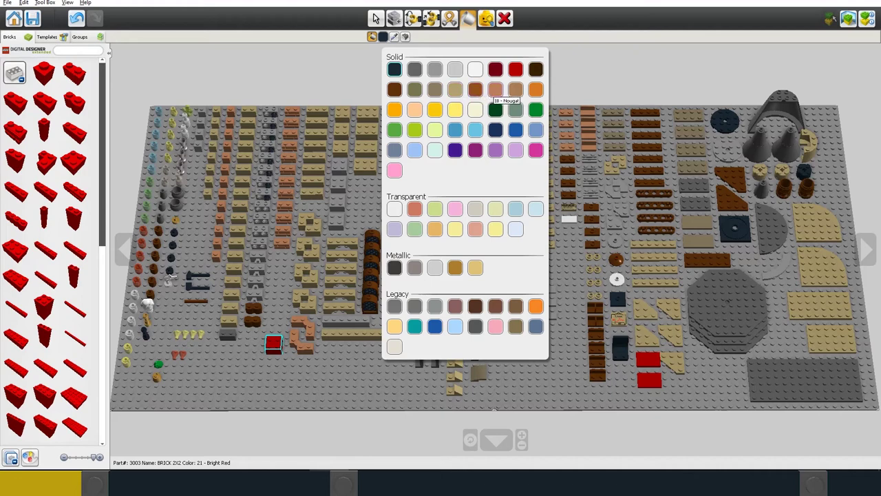
{"action": "left_click", "coordinate": [475, 89]}
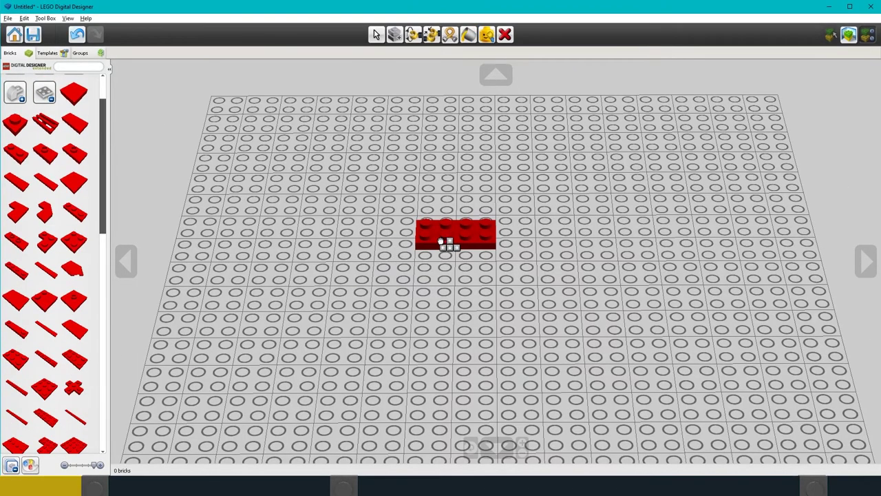
Add a 2x4 plate and two dark grey wedge plates beside the tan brick.
{"action": "left_click", "coordinate": [448, 232]}
{"action": "scroll", "coordinate": [448, 232], "scroll_direction": "up", "scroll_amount": 3}
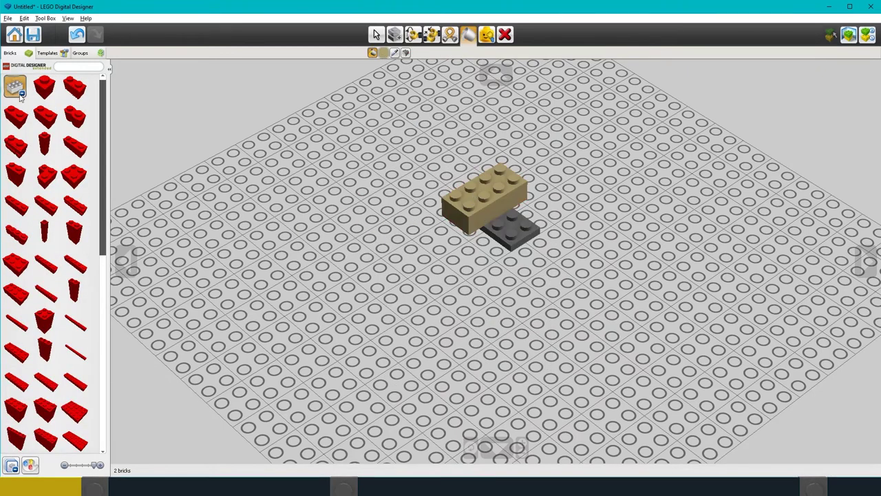
{"action": "left_click", "coordinate": [20, 96]}
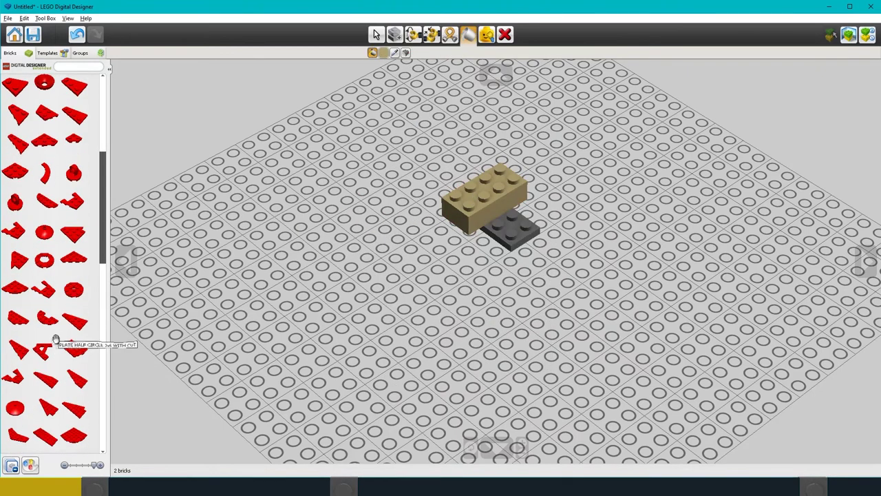
{"action": "left_click", "coordinate": [41, 350]}
{"action": "left_click", "coordinate": [448, 249]}
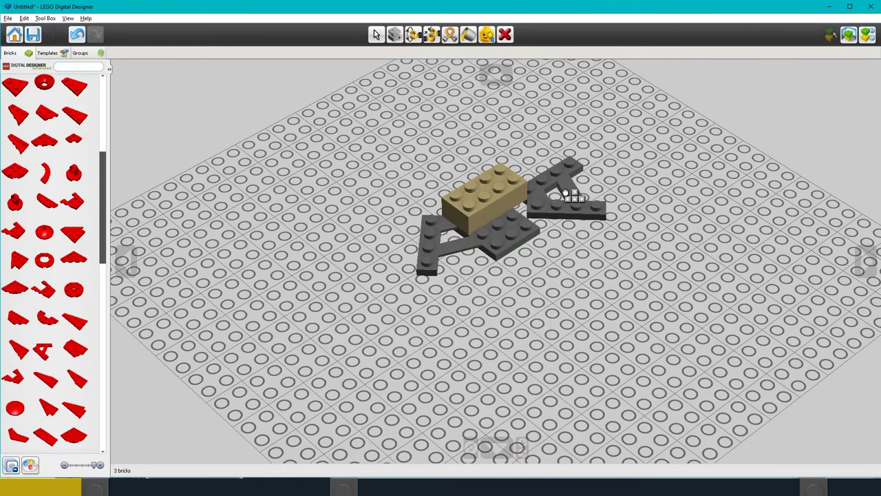
{"action": "left_click", "coordinate": [580, 204]}
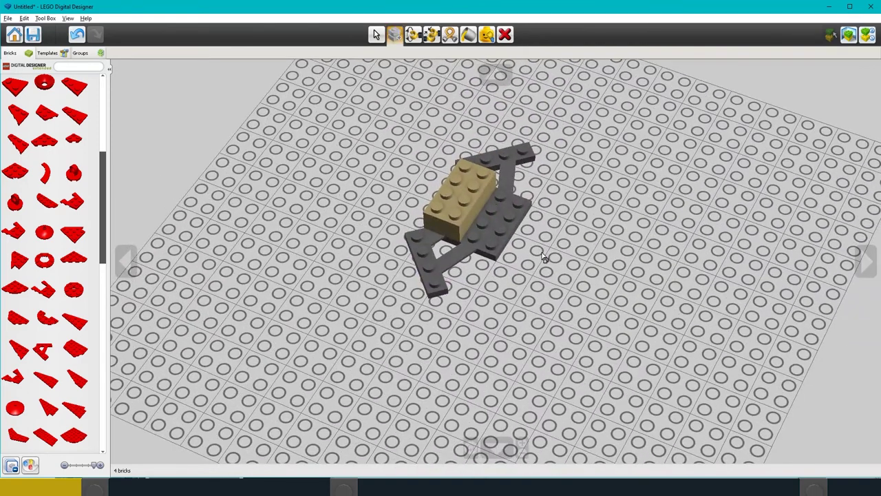
Add a red brick to the model and paint it dark grey.
{"action": "scroll", "coordinate": [52, 206], "scroll_direction": "up", "scroll_amount": 10}
{"action": "left_click", "coordinate": [15, 115]}
{"action": "left_click", "coordinate": [74, 117]}
{"action": "left_click", "coordinate": [420, 230]}
{"action": "key", "text": "b"}
{"action": "left_click", "coordinate": [420, 234]}
Drop a red 2x2 brick onto the tan brick, duplicate a brick and place another.
{"action": "left_click", "coordinate": [45, 179]}
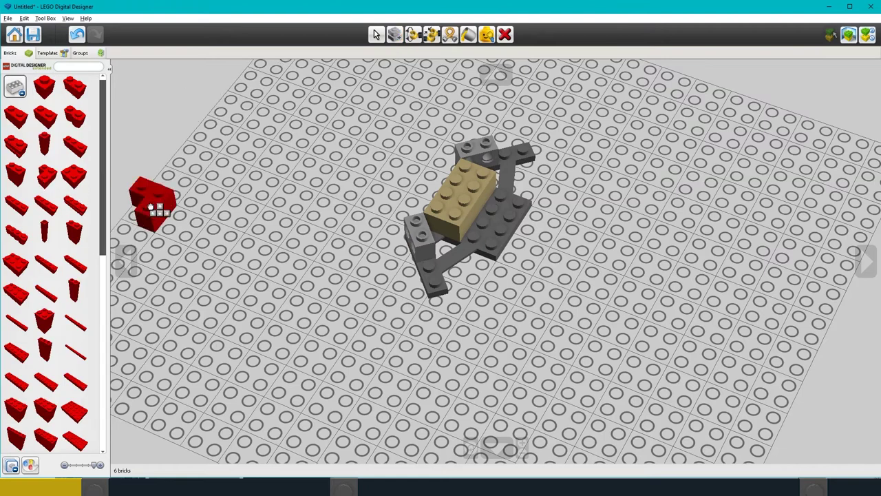
{"action": "left_click", "coordinate": [448, 197]}
{"action": "left_click", "coordinate": [394, 34]}
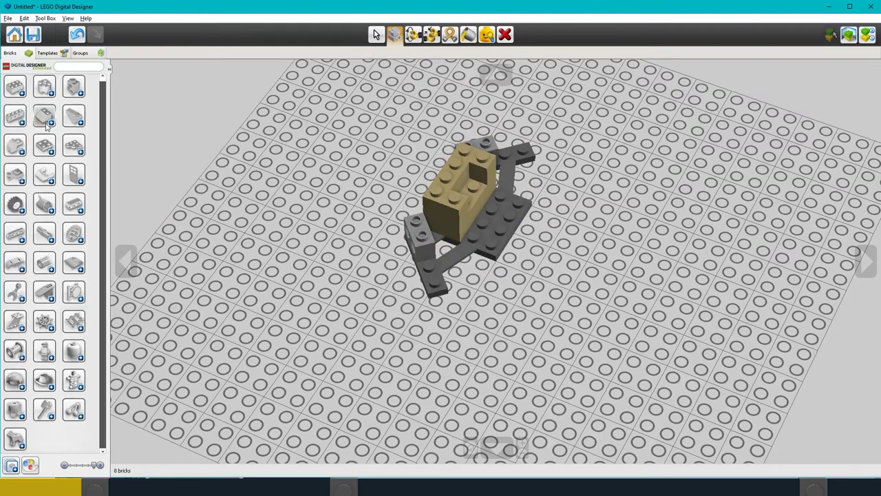
{"action": "left_click", "coordinate": [64, 144]}
{"action": "left_click", "coordinate": [472, 184]}
{"action": "left_click", "coordinate": [469, 34]}
Paint one new brick brown and another added brick tan.
{"action": "left_click", "coordinate": [384, 52]}
{"action": "left_click", "coordinate": [507, 83]}
{"action": "left_click", "coordinate": [472, 184]}
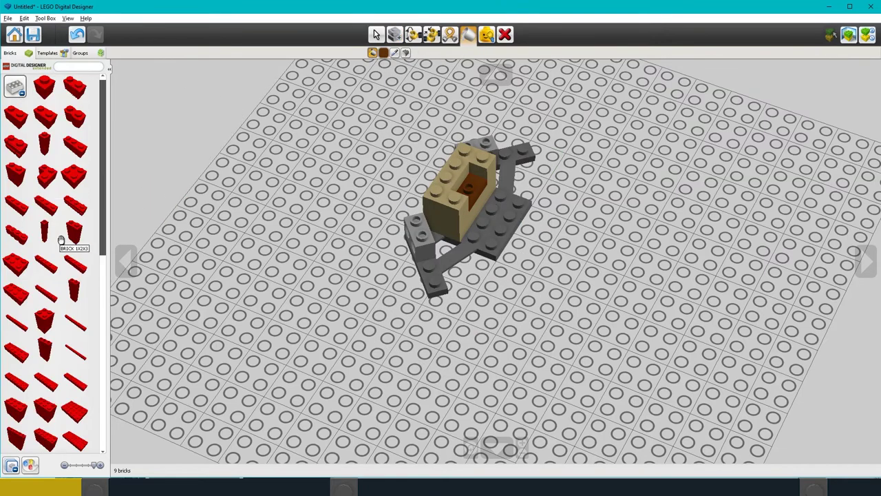
{"action": "left_click", "coordinate": [73, 231]}
{"action": "left_click", "coordinate": [415, 207]}
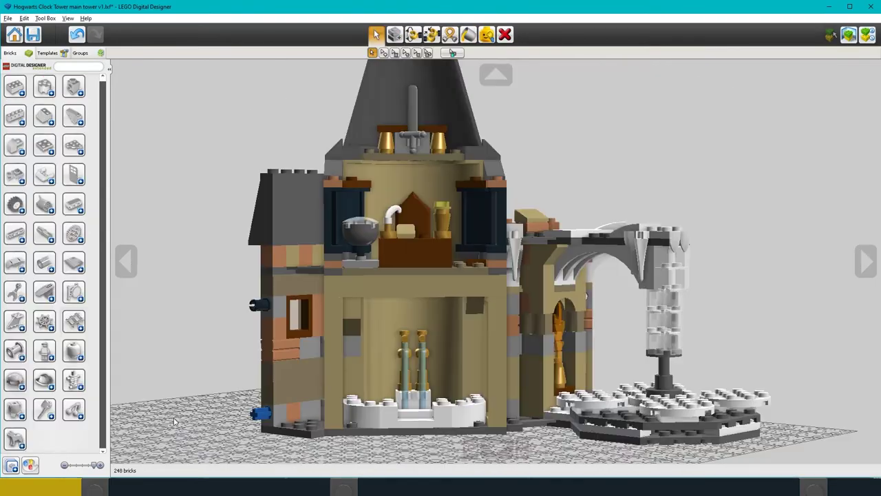
Orbit the Hogwarts Clock Tower model to view it from below and from another side.
{"action": "left_click_drag", "start_coordinate": [174, 422], "coordinate": [438, 408]}
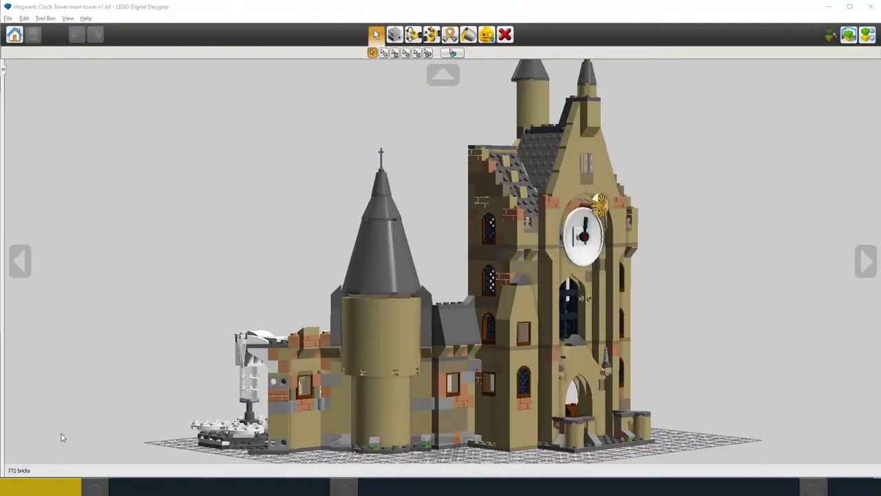
{"action": "left_click_drag", "start_coordinate": [60, 437], "coordinate": [339, 428]}
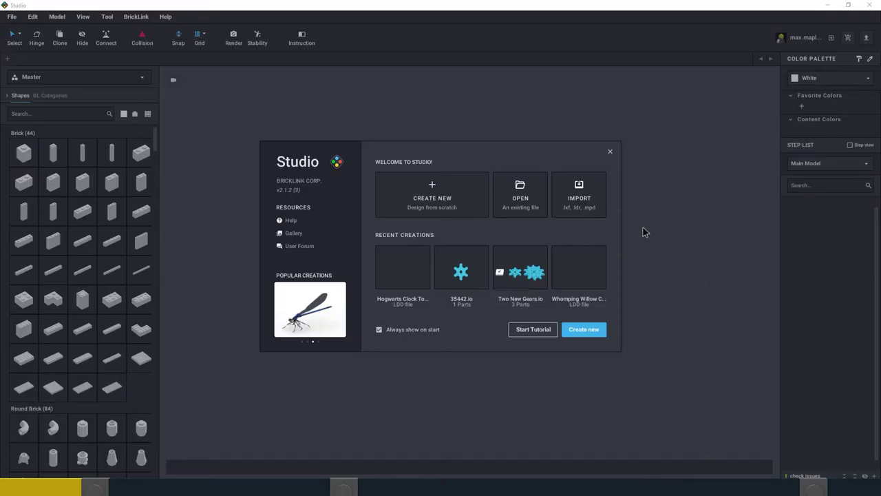
Import Hogwarts Clock Tower main tower v1.lxf, then orbit and zoom in on the tower.
{"action": "left_click", "coordinate": [580, 200]}
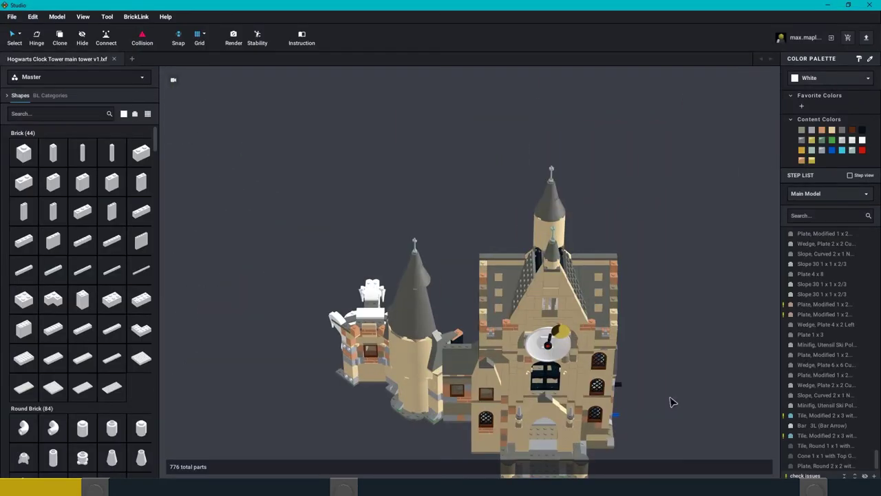
{"action": "left_click_drag", "start_coordinate": [673, 406], "coordinate": [613, 387]}
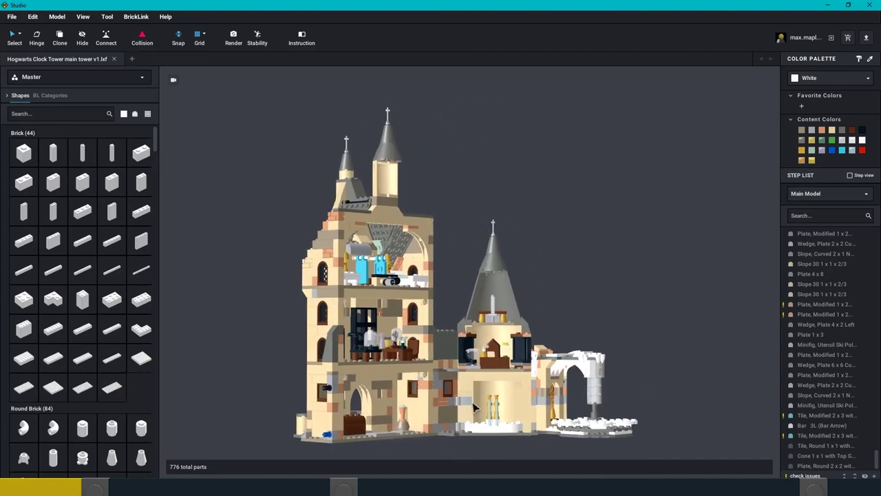
{"action": "scroll", "coordinate": [472, 358], "scroll_direction": "up", "scroll_amount": 8}
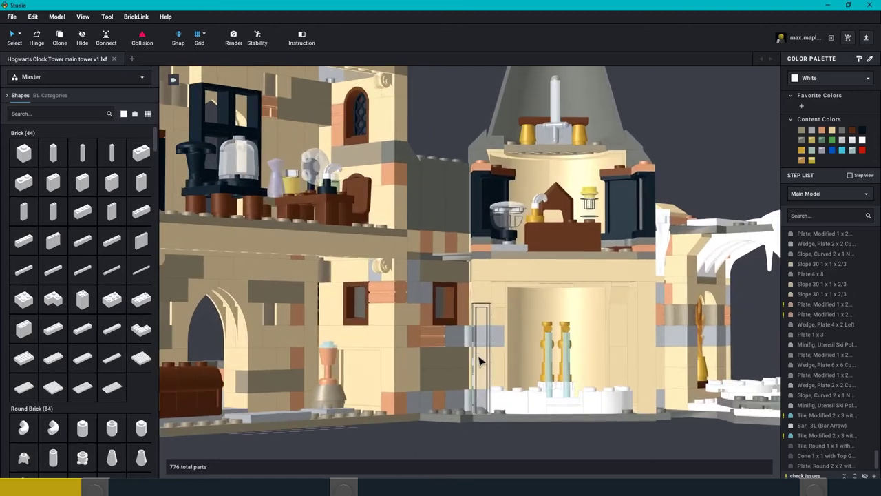
Delete the tan Brick 1 x 1 x 5 and place a Brick 1 x 1 x 5 - Solid Stud beside the fountain.
{"action": "left_click", "coordinate": [472, 359]}
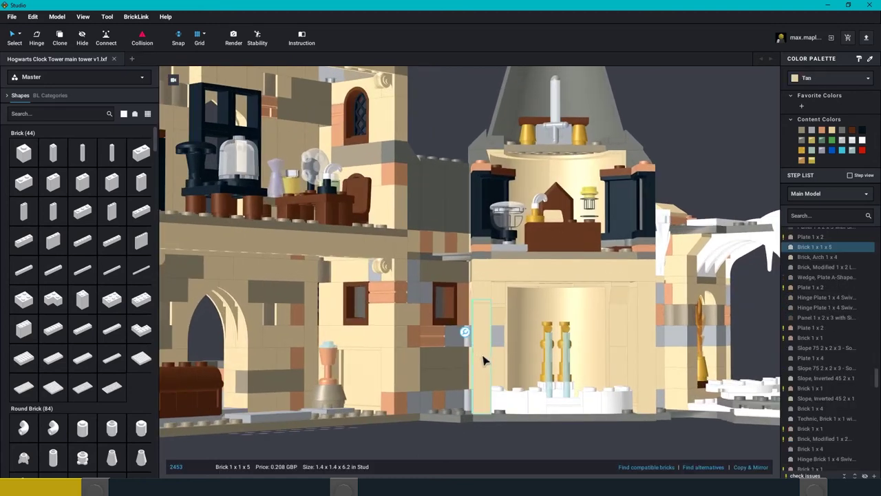
{"action": "key", "text": "Delete"}
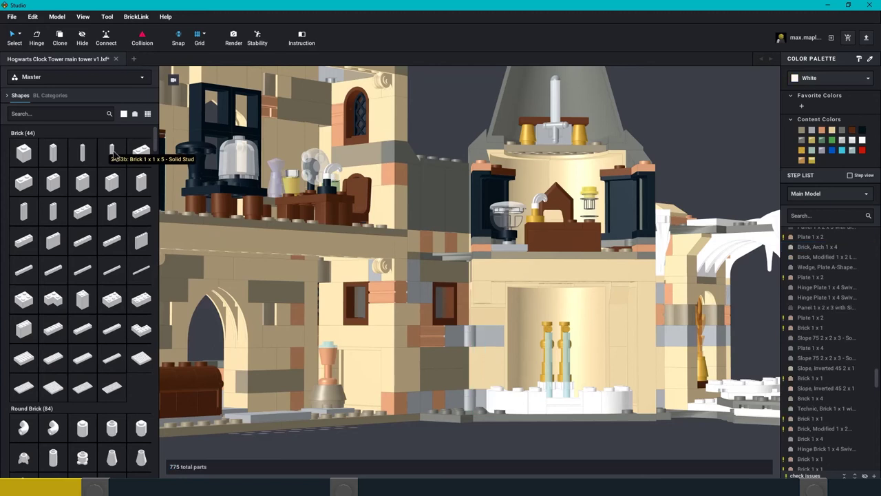
{"action": "left_click", "coordinate": [112, 151]}
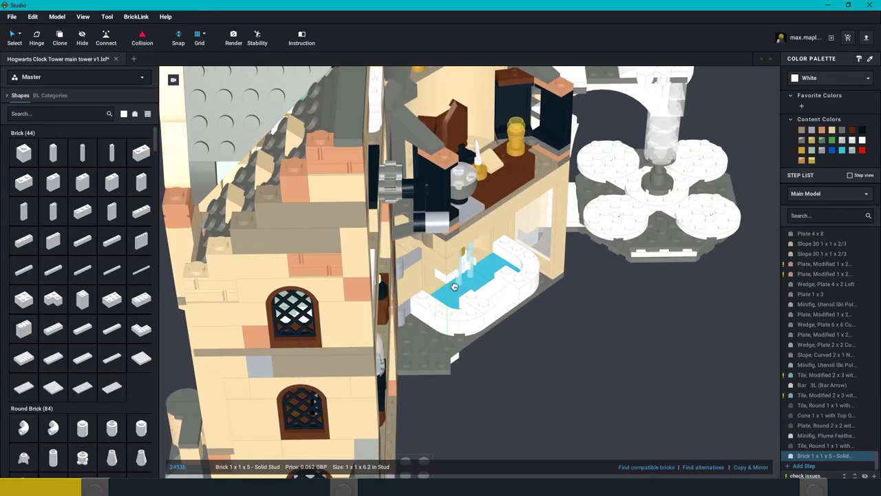
{"action": "left_click", "coordinate": [451, 277]}
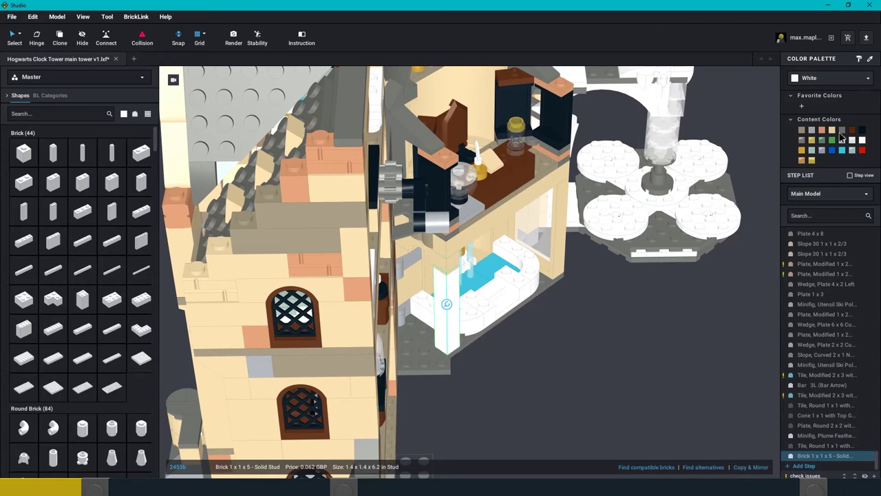